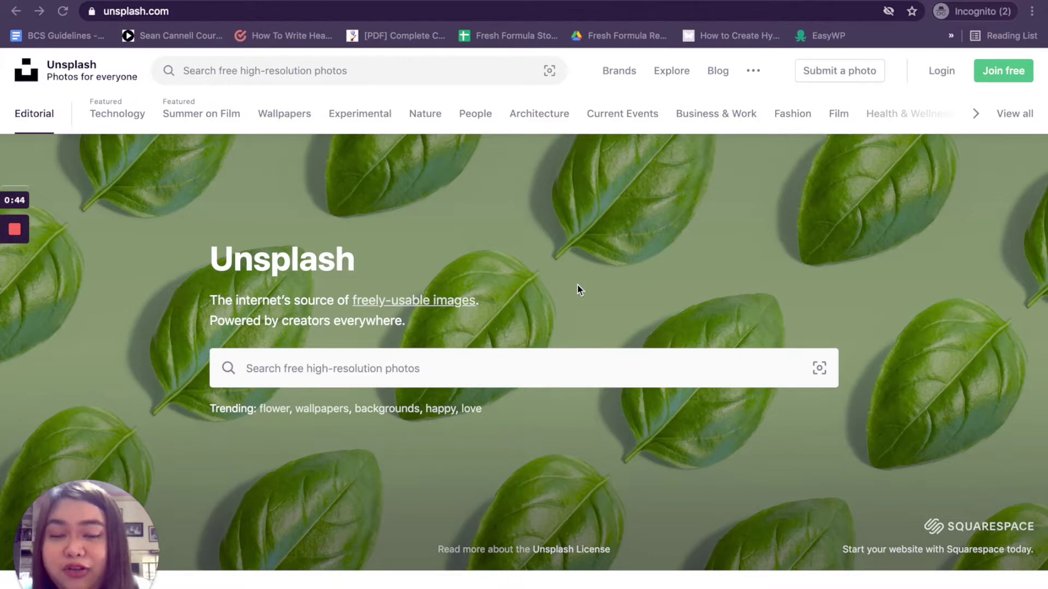
- Search Unsplash for 'women' photos and browse the results
click(404, 368)
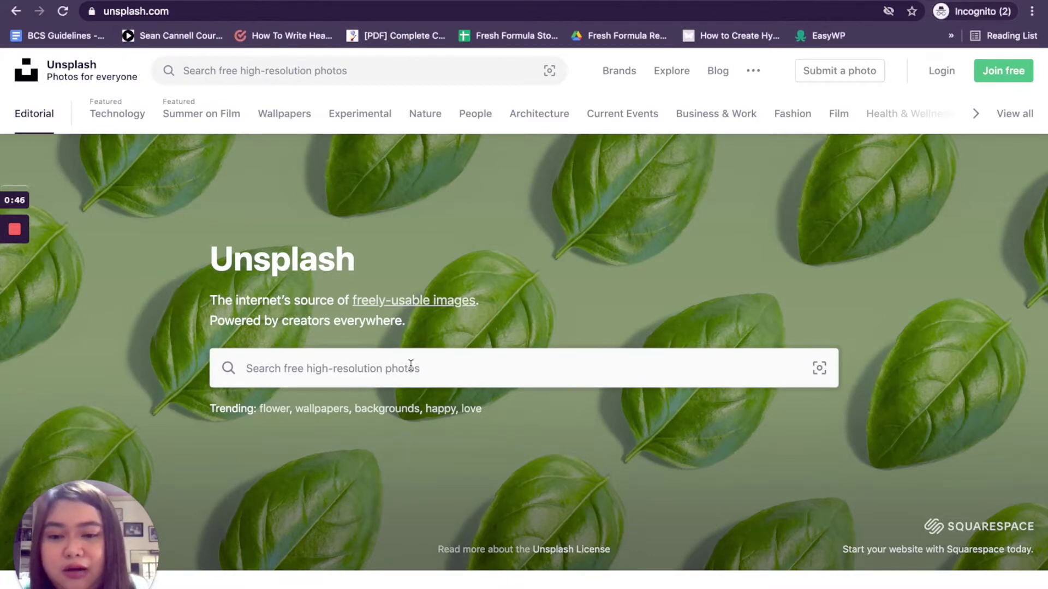
text(women)
key(Return)
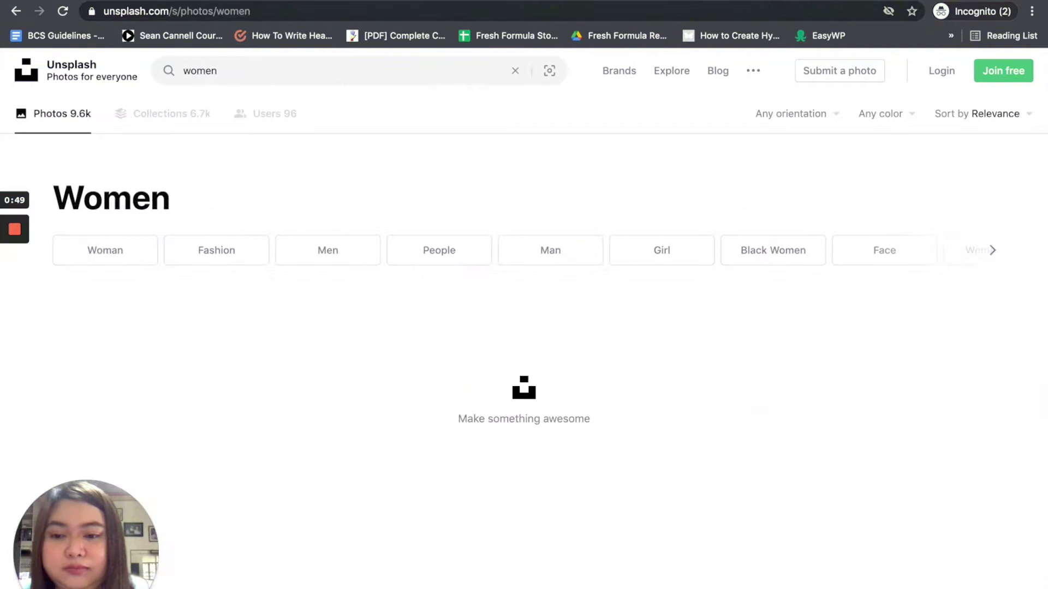
scroll(435, 442, down, 8)
scroll(273, 273, down, 8)
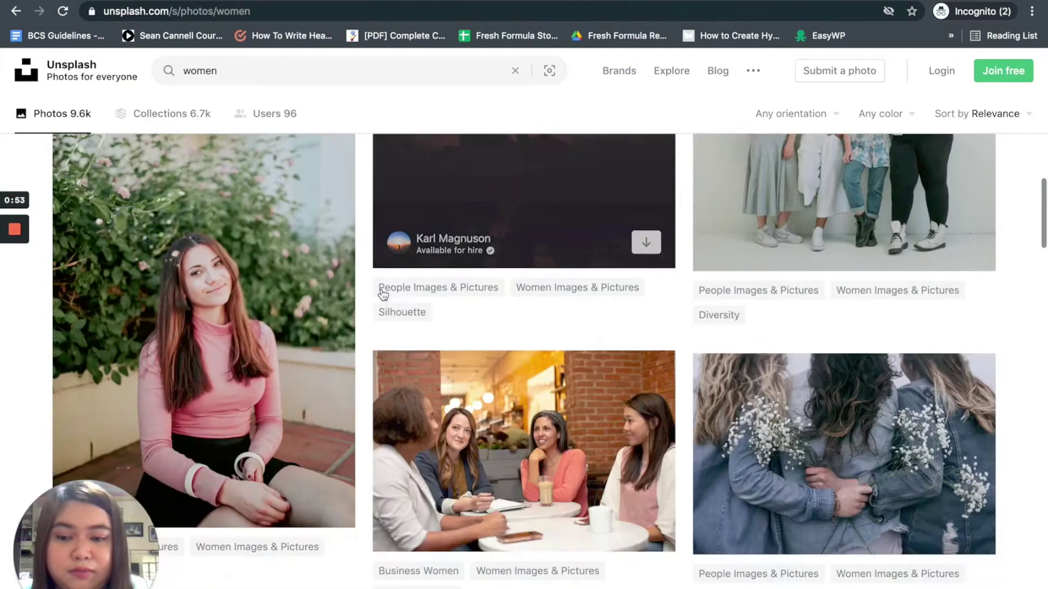
scroll(379, 292, up, 10)
scroll(382, 290, down, 10)
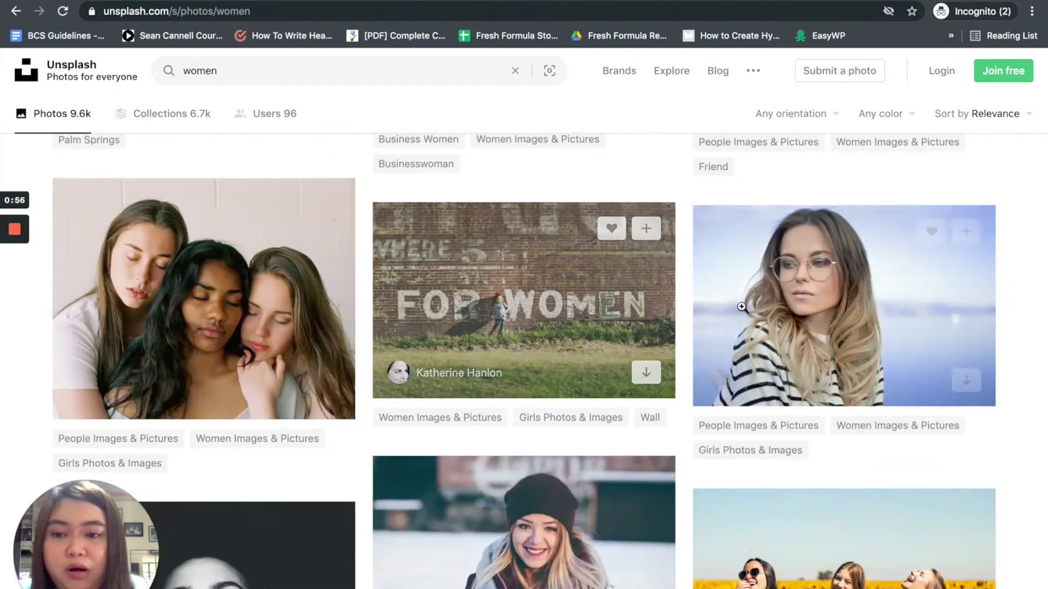
- Open the photo of three women and copy the image
click(211, 315)
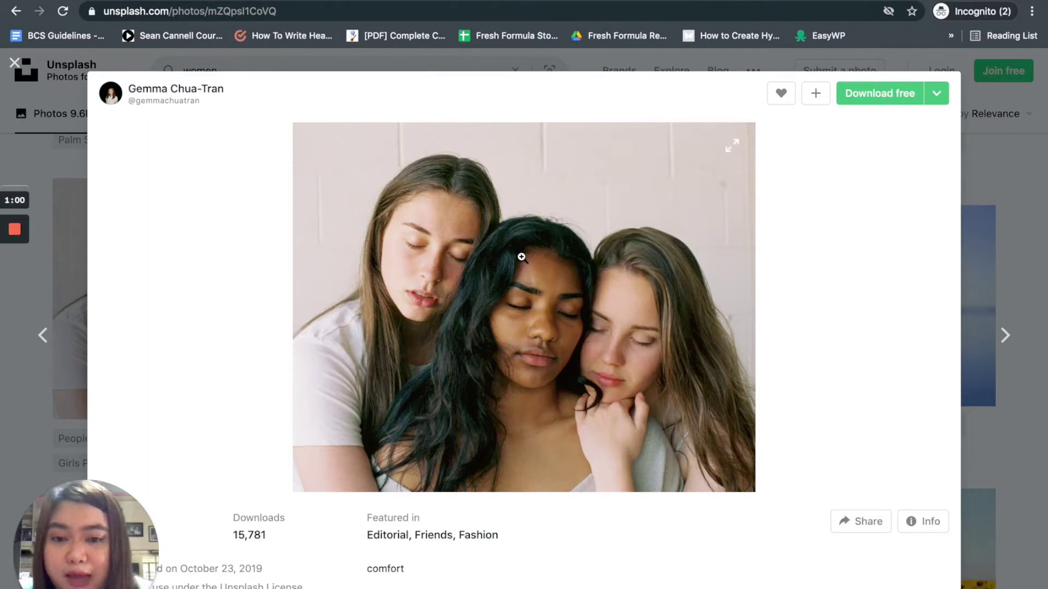
right_click(521, 258)
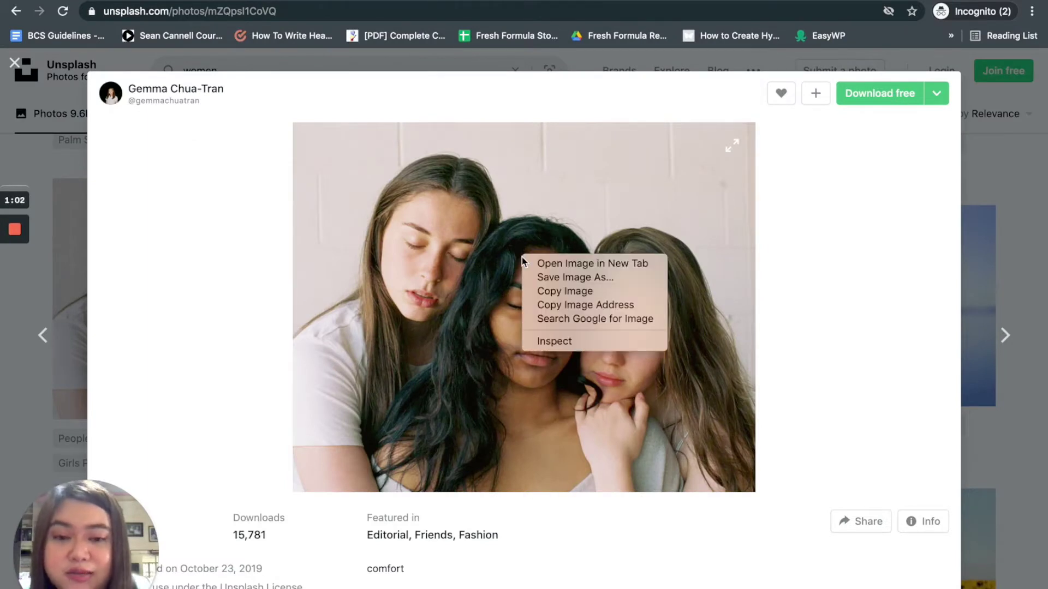
click(540, 293)
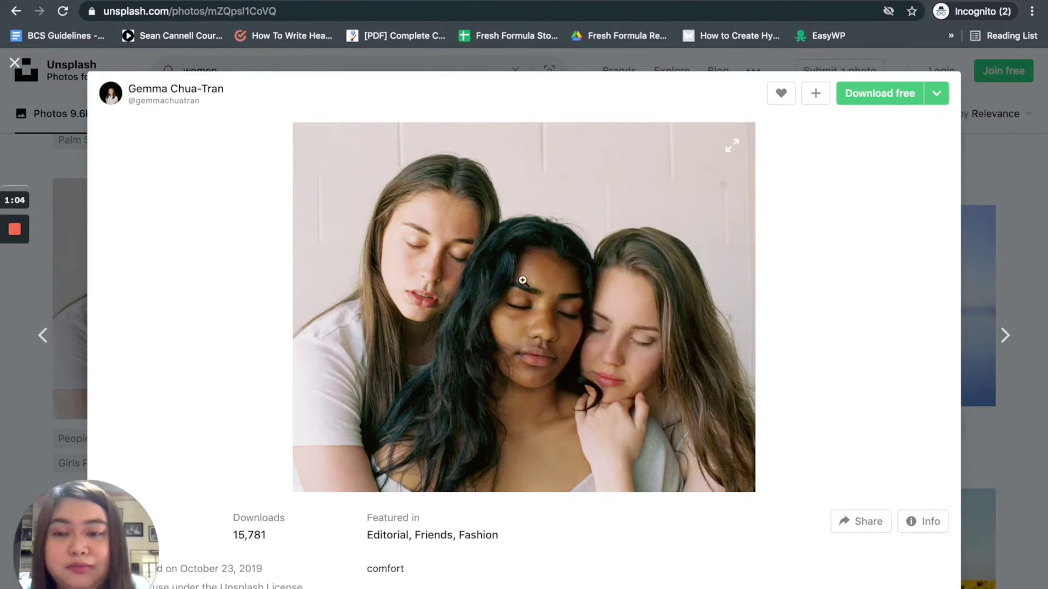
- Load the remove.bg website in a new browser tab
key(ctrl+t)
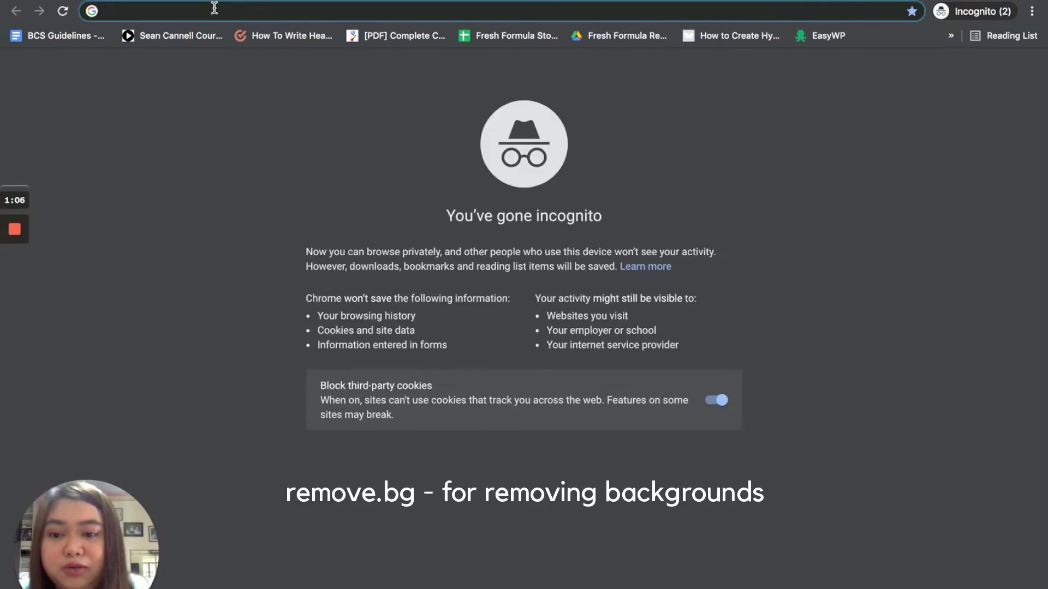
text(remov)
key(BackSpace)
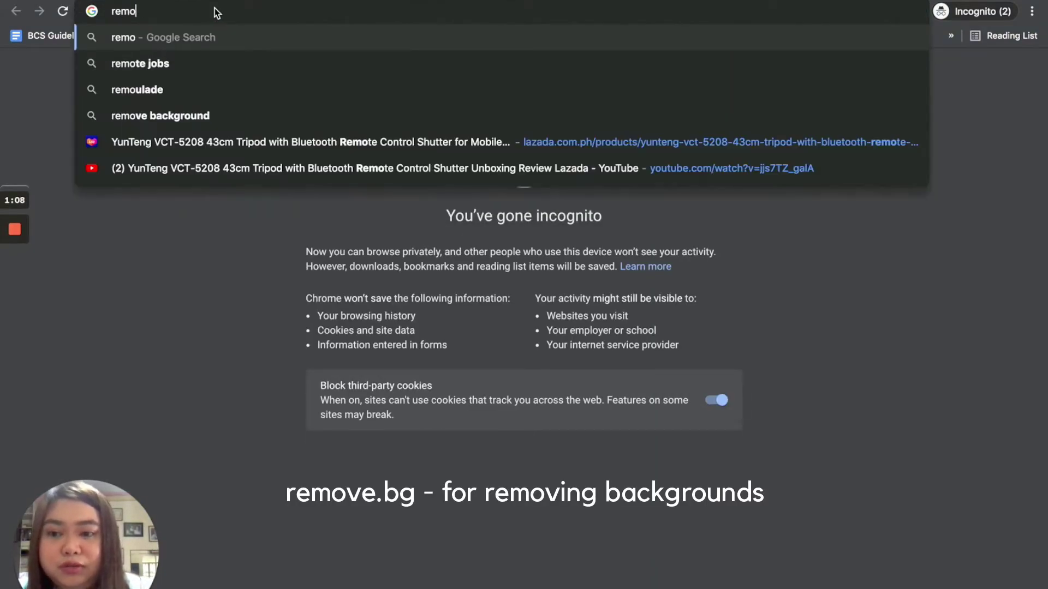
text(ve.bg)
key(Return)
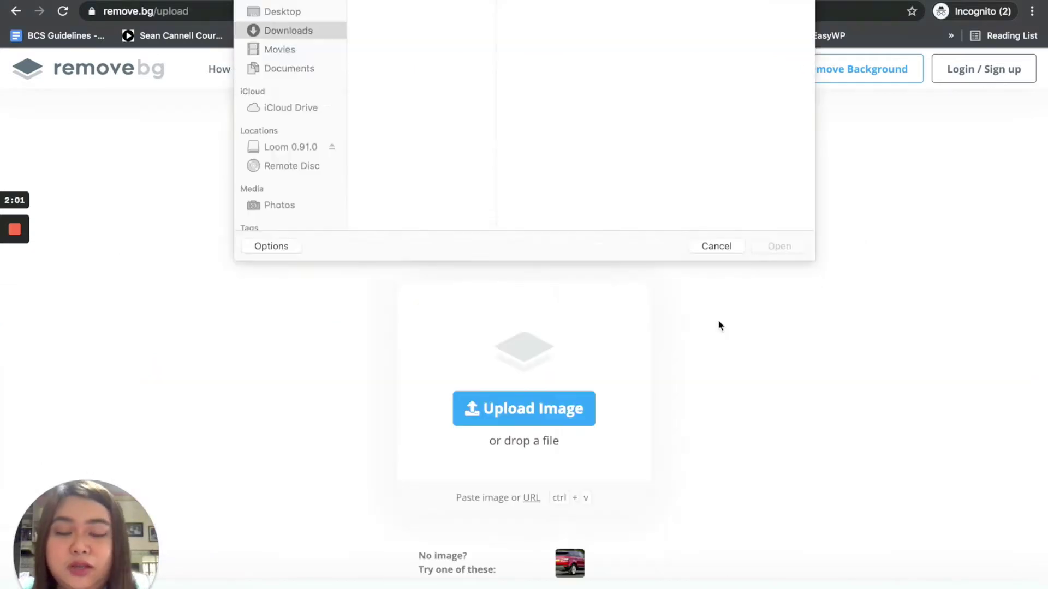
- Copy the background-free cut-out of the three-women photo from remove.bg
click(716, 279)
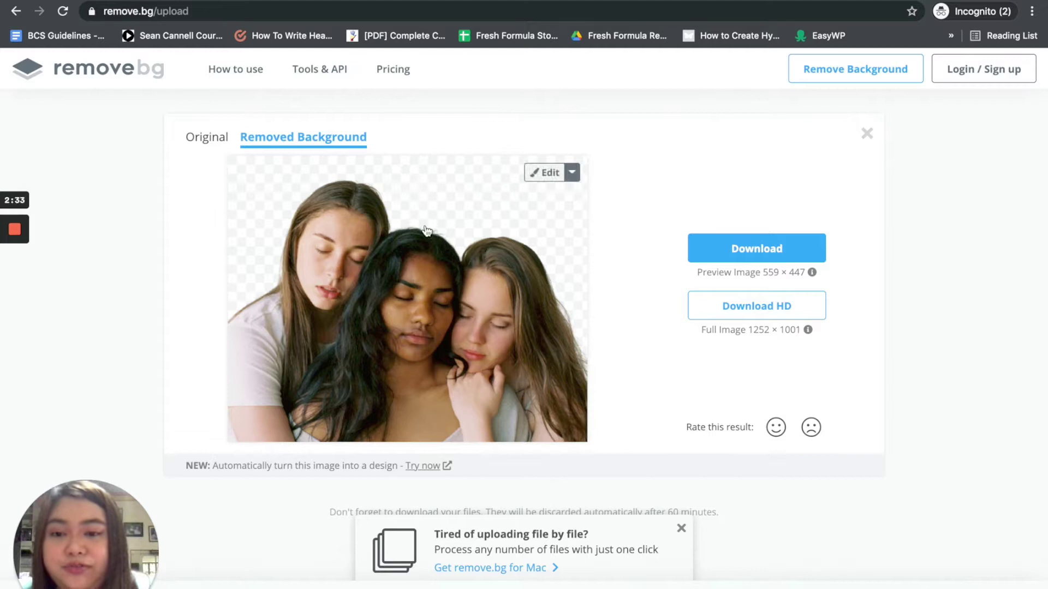
right_click(426, 315)
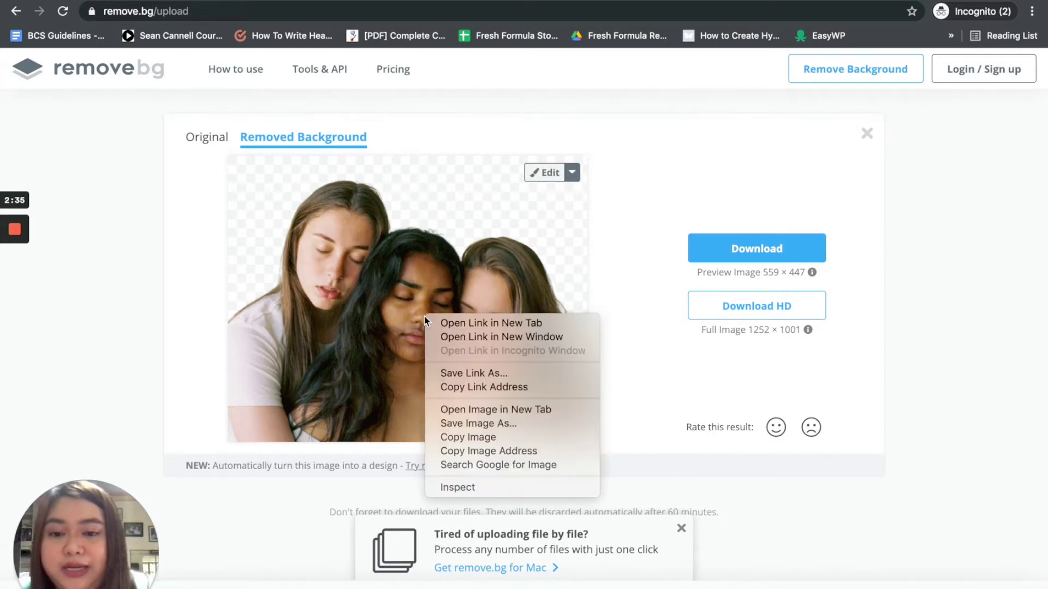
click(474, 443)
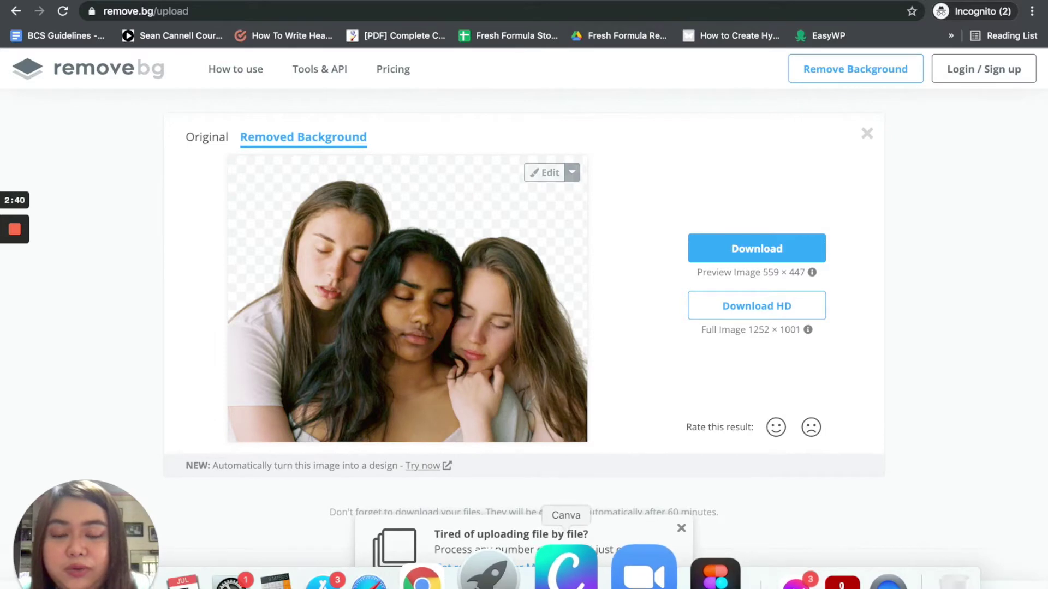
- Switch to Canva and create a new 1080 × 1080 Instagram Post design
click(562, 570)
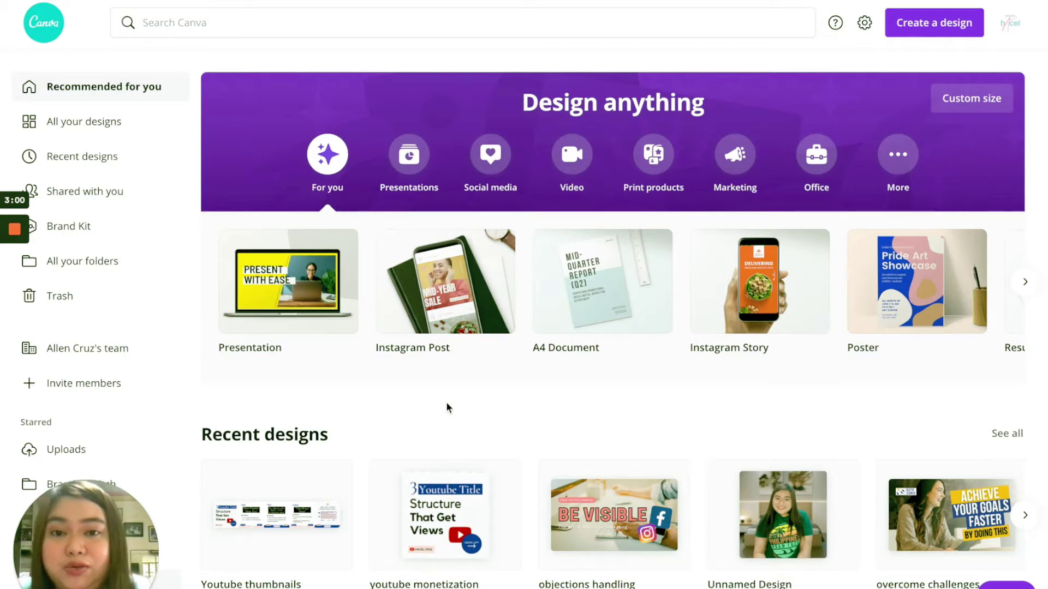
click(928, 37)
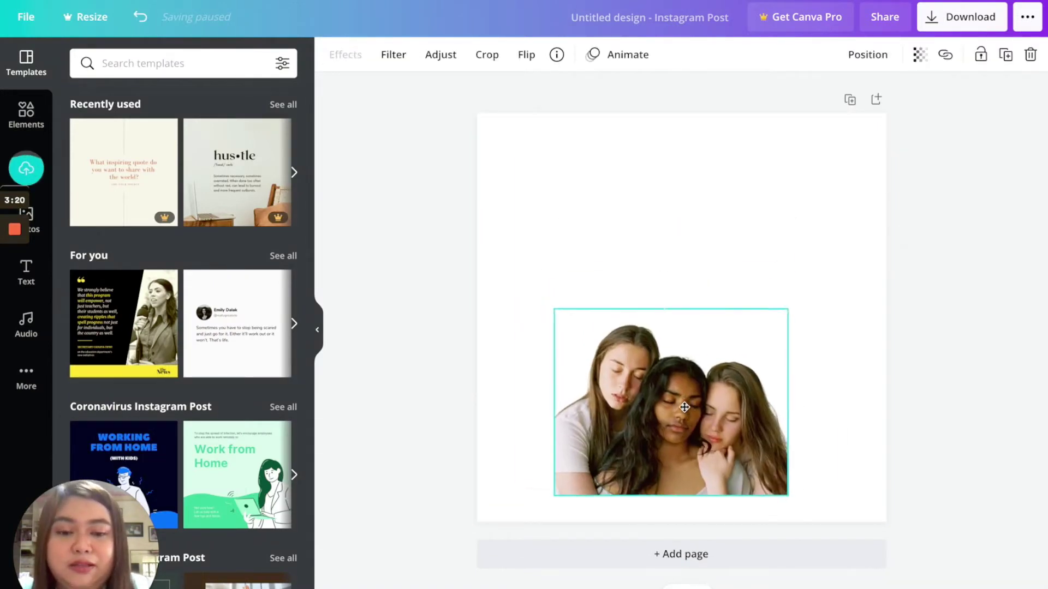
- Move the pasted cut-out to the page's bottom edge and apply the Glow shadow effect
drag(684, 408, 703, 431)
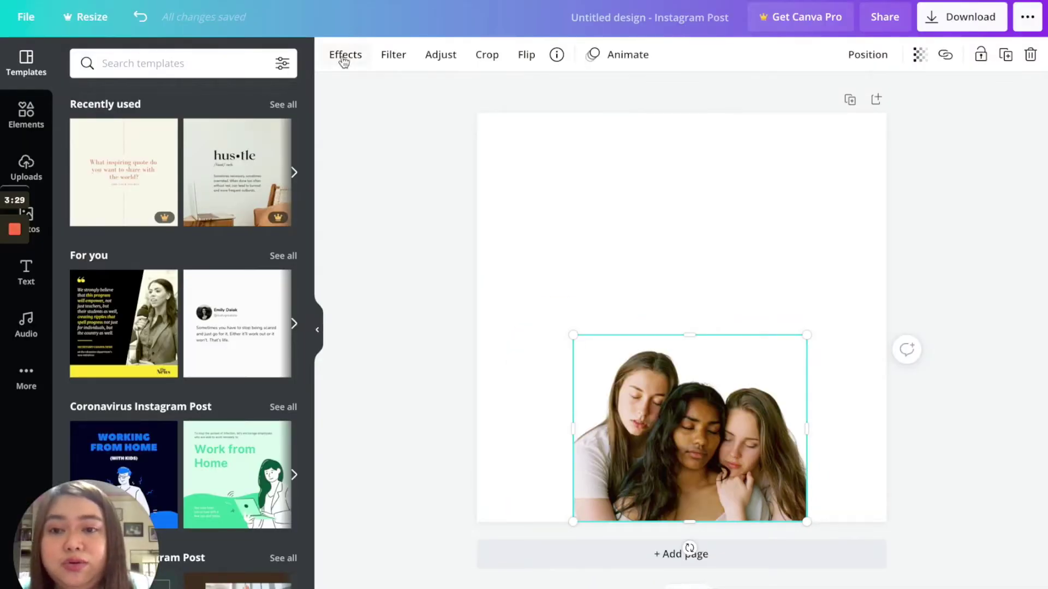
click(632, 104)
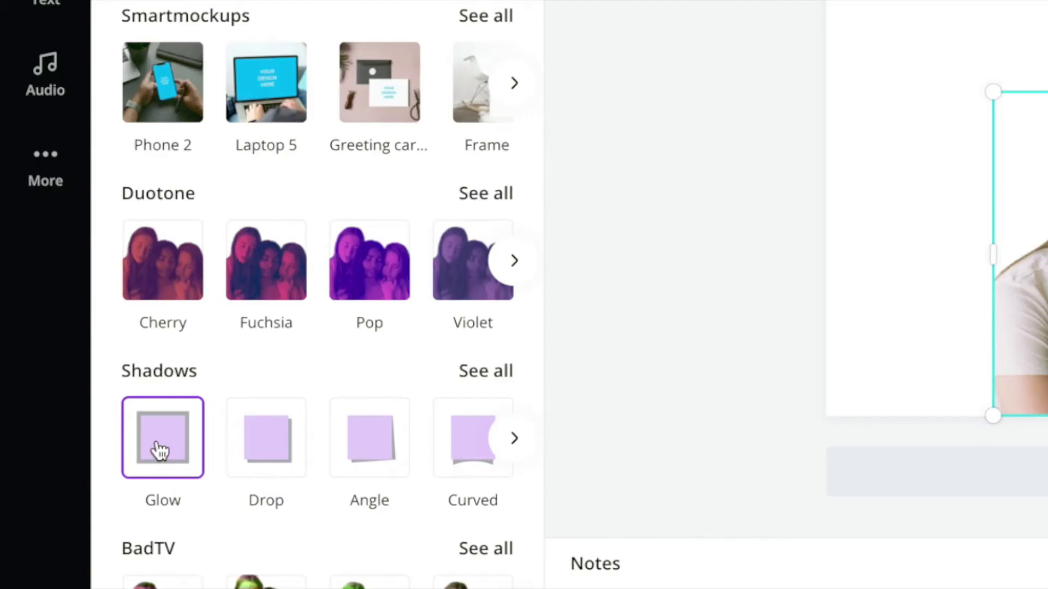
click(160, 451)
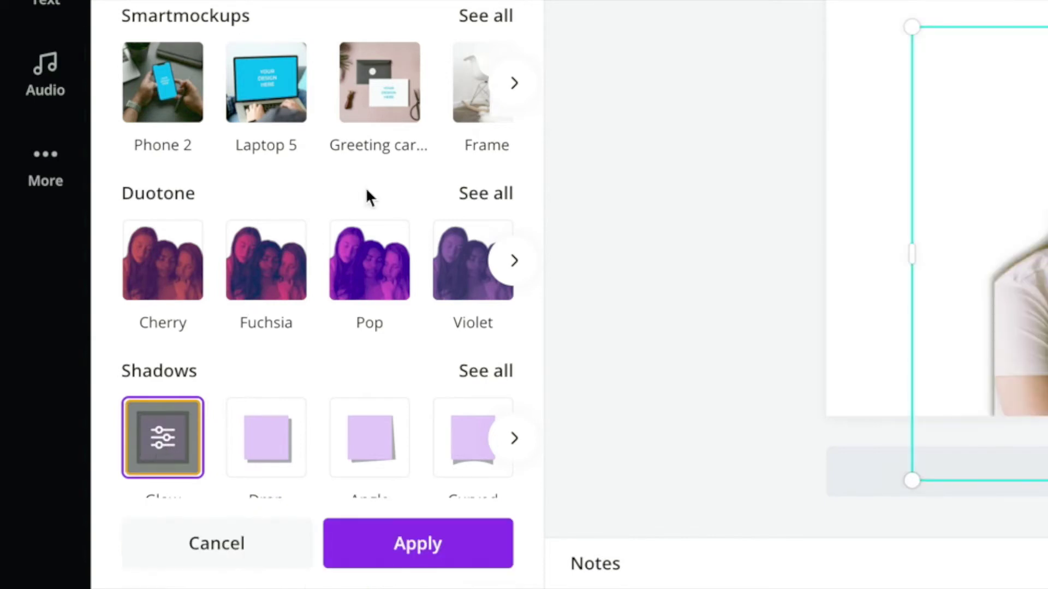
click(351, 241)
scroll(360, 273, down, 4)
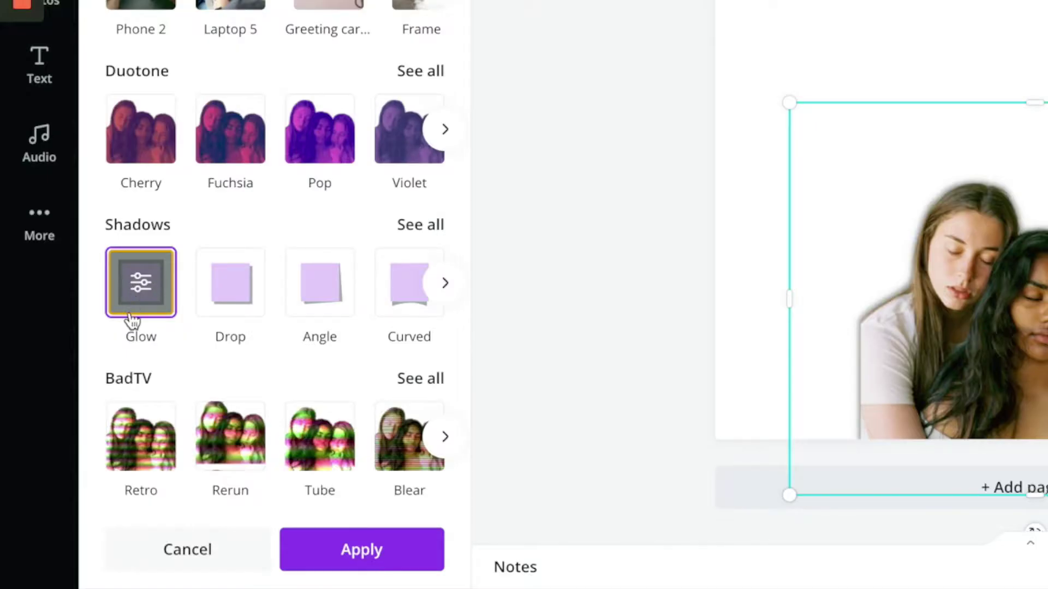
- Set the Glow shadow to white, size 10, transparency 100 and blur 3, then apply it
click(143, 295)
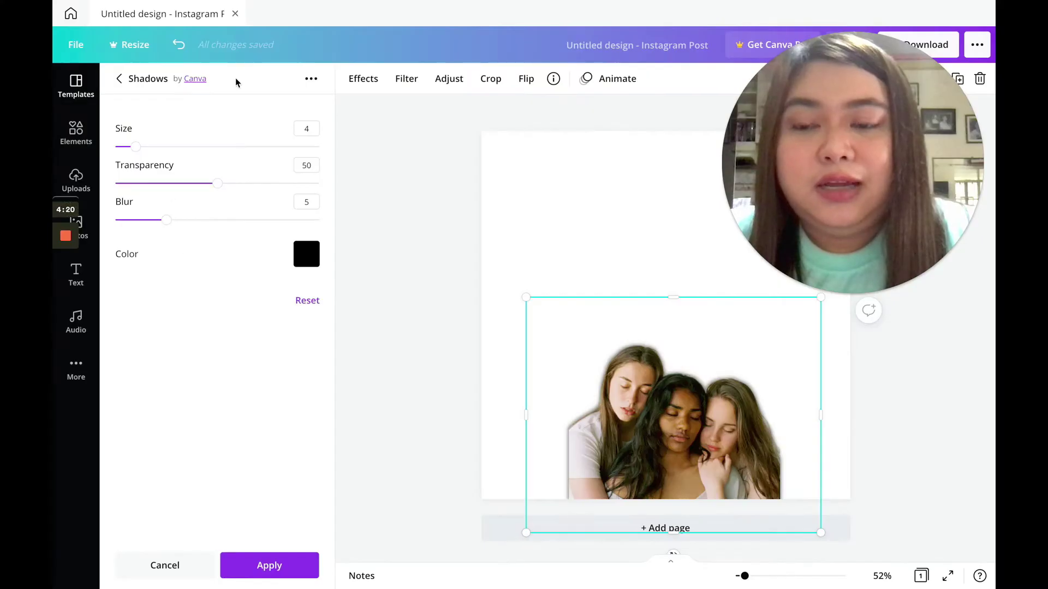
drag(218, 186, 326, 185)
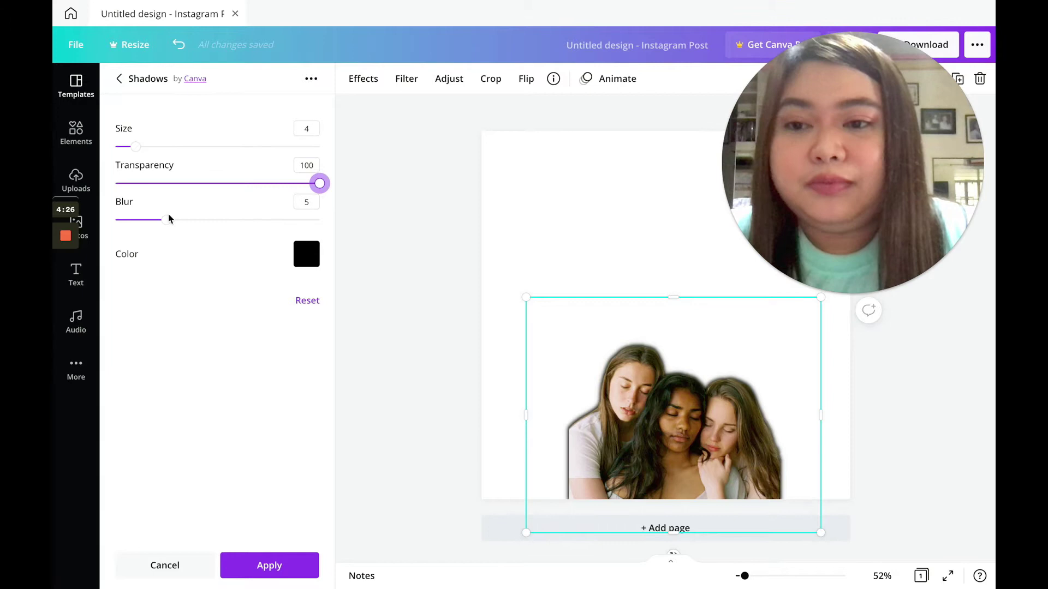
drag(167, 219, 139, 227)
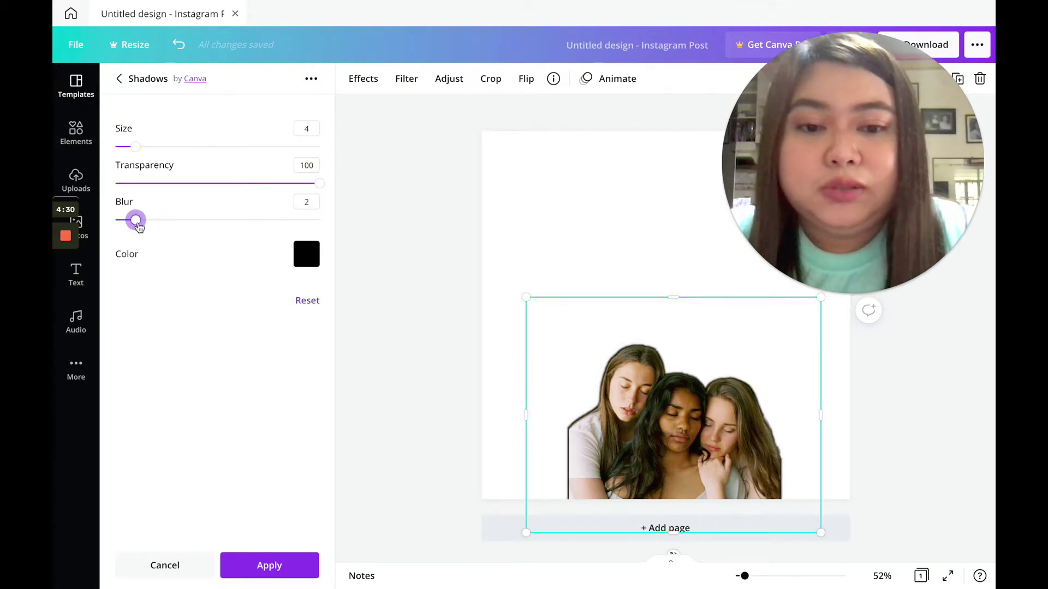
drag(135, 147, 167, 152)
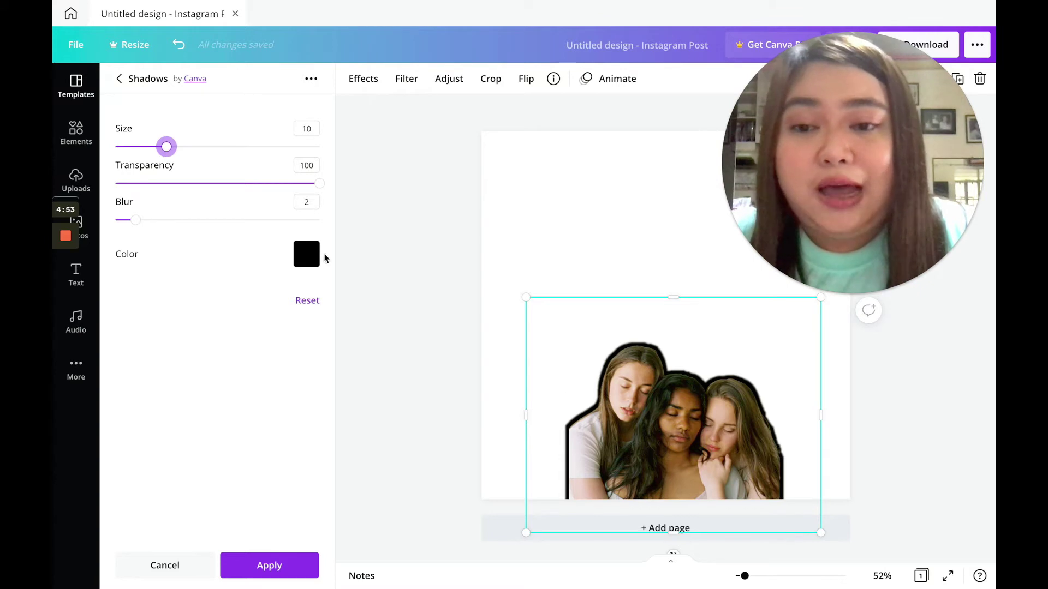
click(303, 256)
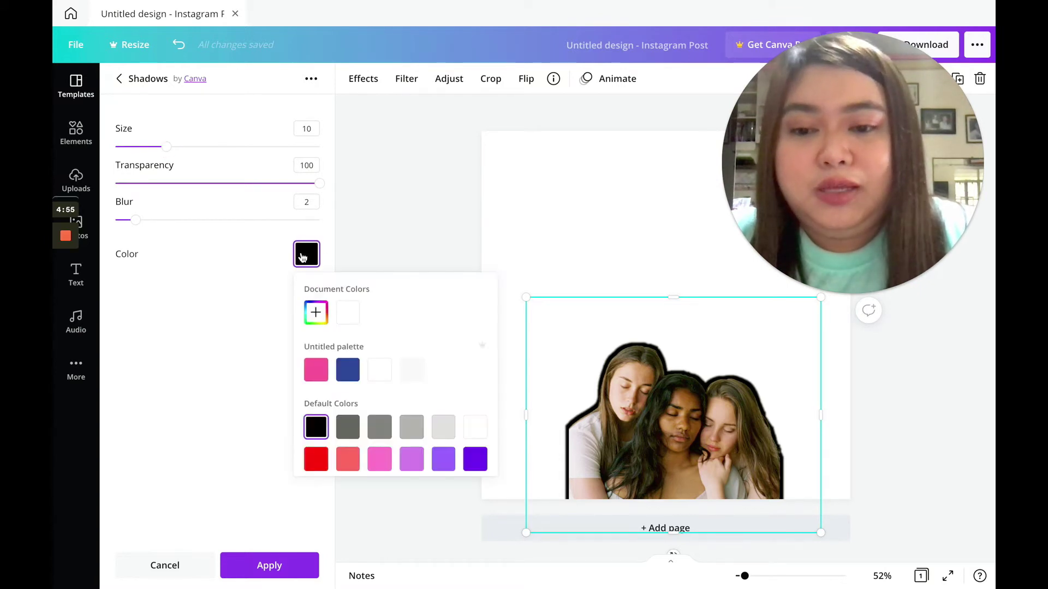
click(348, 319)
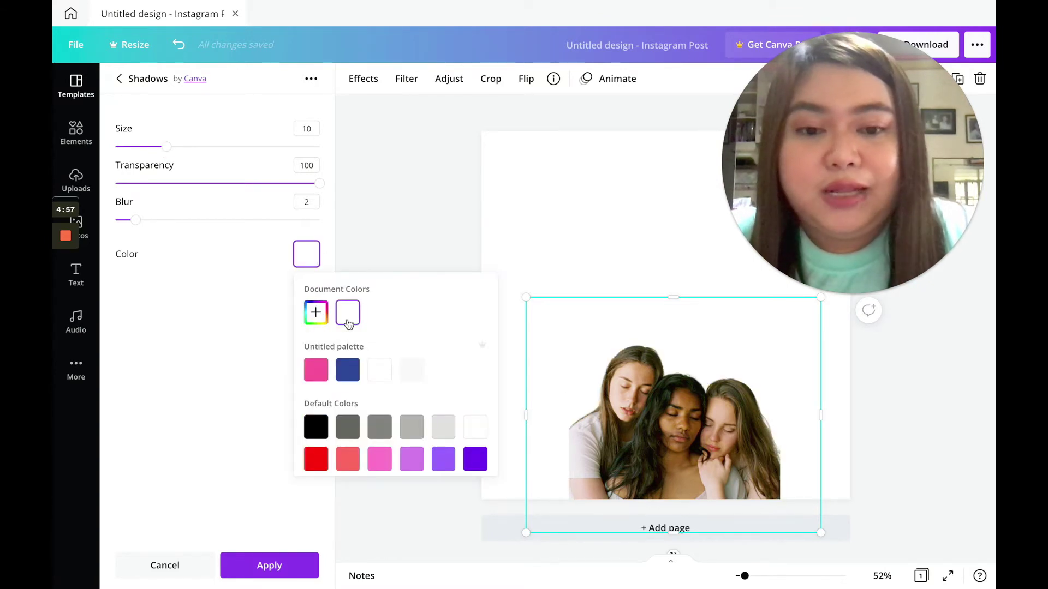
click(145, 221)
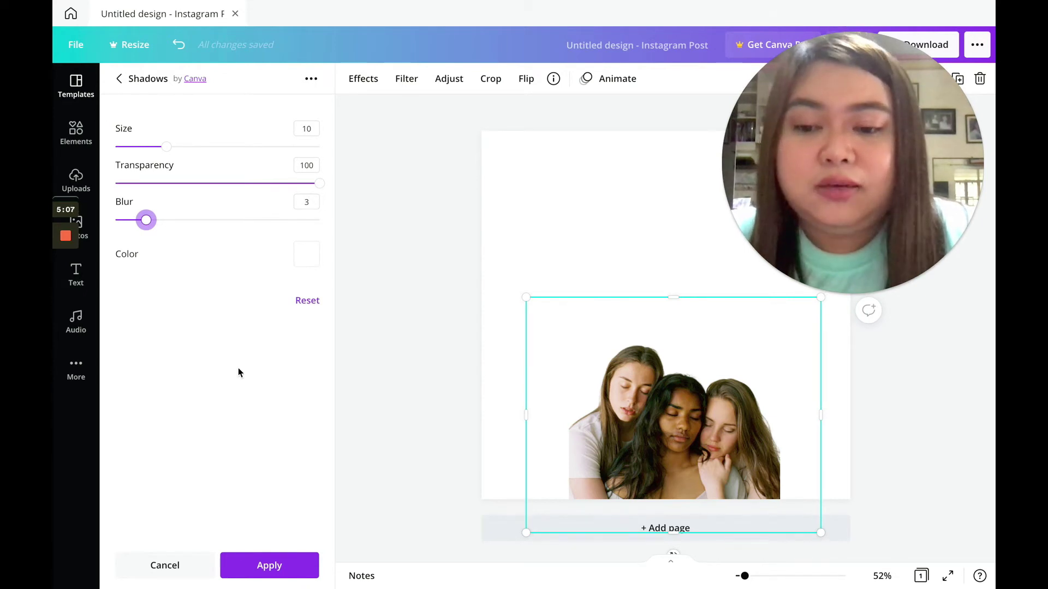
click(260, 567)
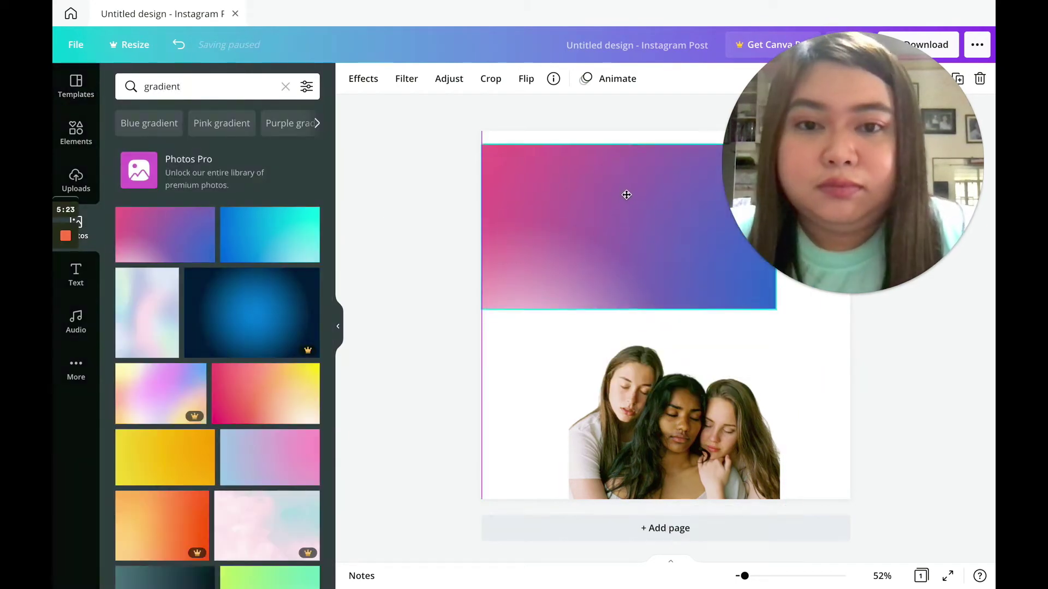
- Stretch a gradient image over the page behind the photo and enlarge the photo
drag(777, 309, 851, 500)
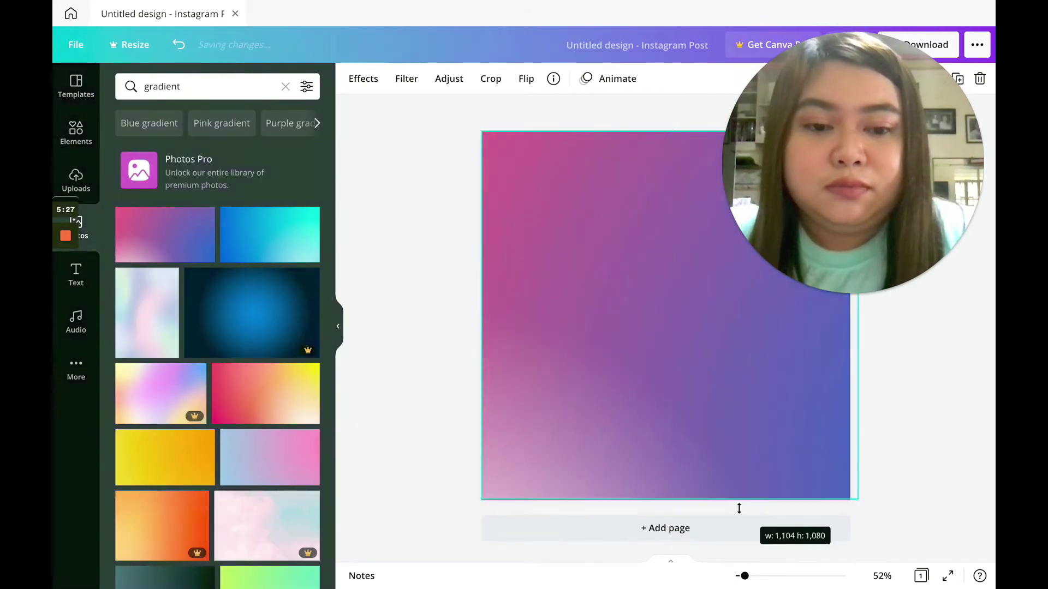
key(ctrl+[)
drag(568, 344, 470, 270)
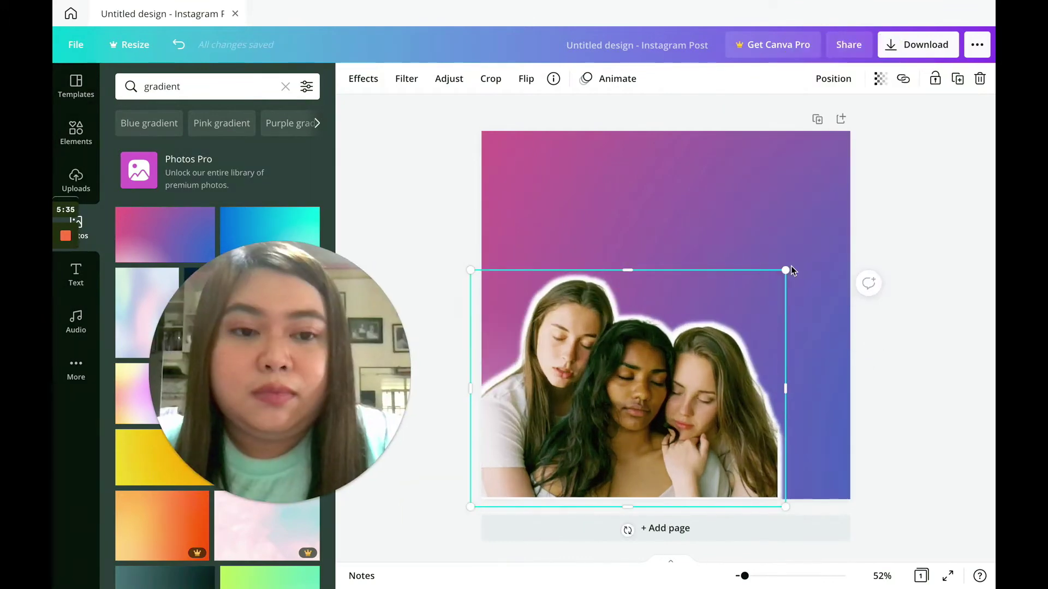
drag(786, 270, 870, 218)
click(682, 182)
- Add a 'Women Empowerment' text box and widen it to fit one line
key(t)
drag(624, 302, 469, 285)
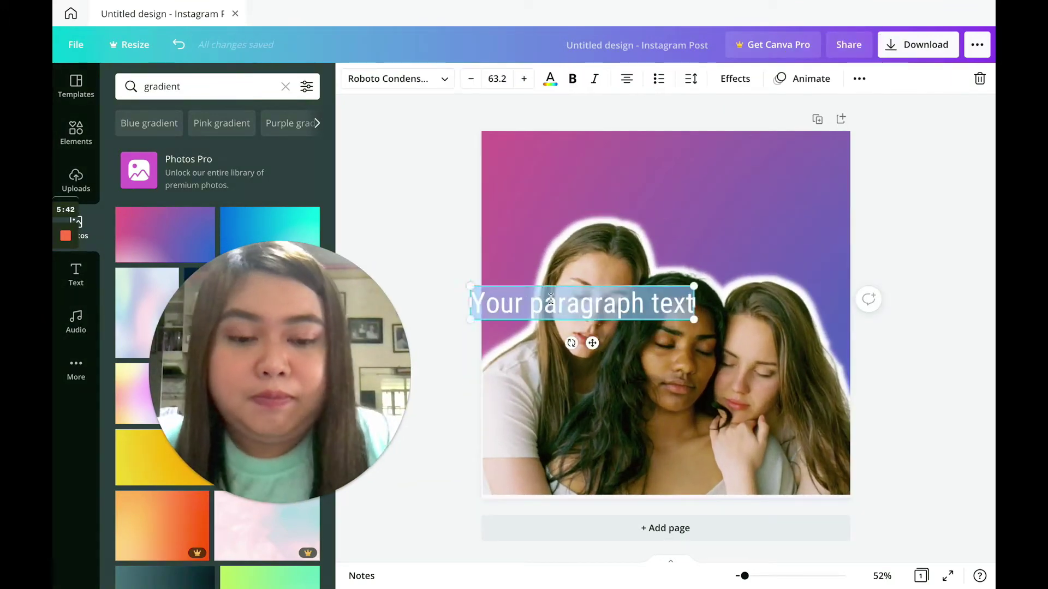
text(Women Empowerment)
click(889, 218)
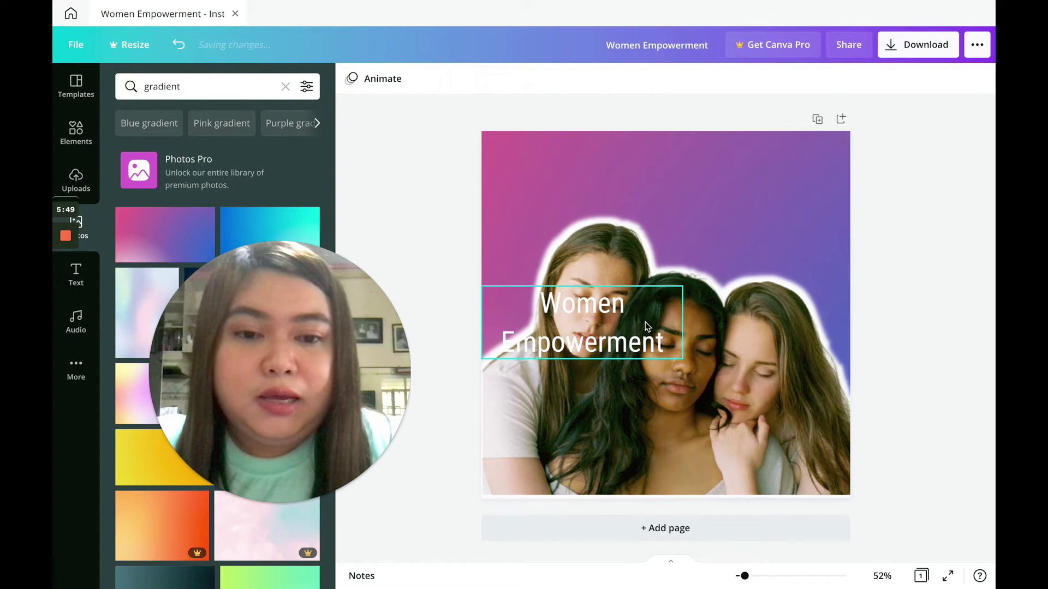
click(645, 322)
drag(683, 322, 762, 327)
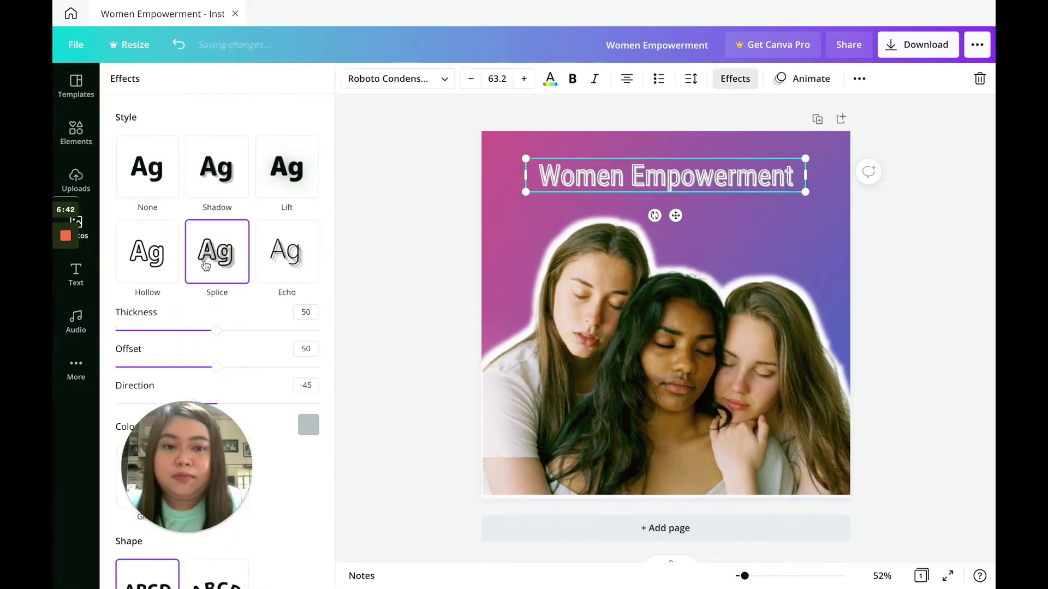
- Resize the pink rectangle into a band behind the 'Women Empowerment' title
click(493, 81)
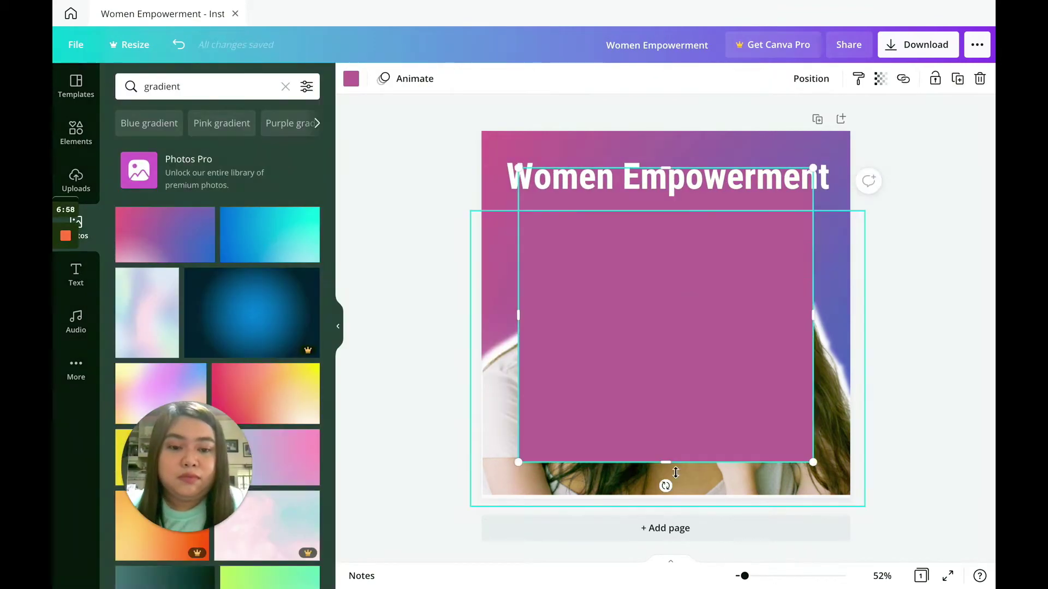
drag(870, 175, 864, 173)
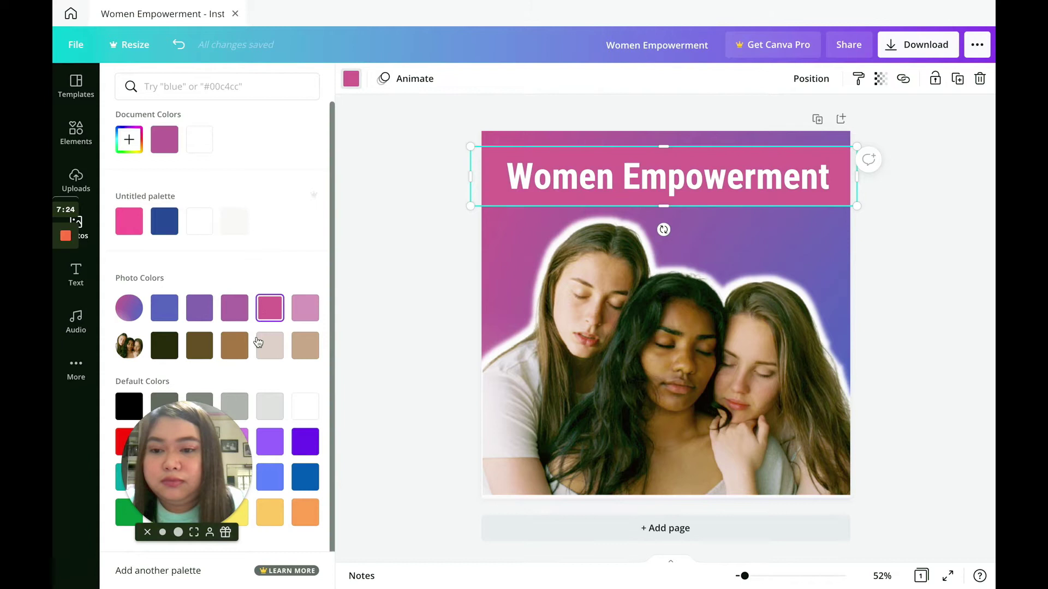
click(305, 345)
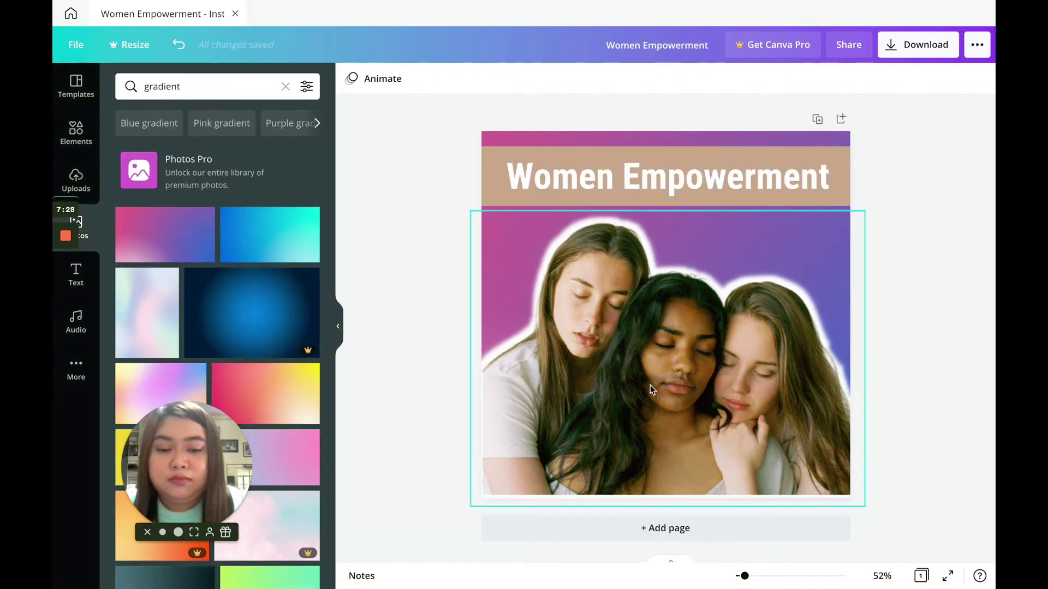
text(tfollow us: wome)
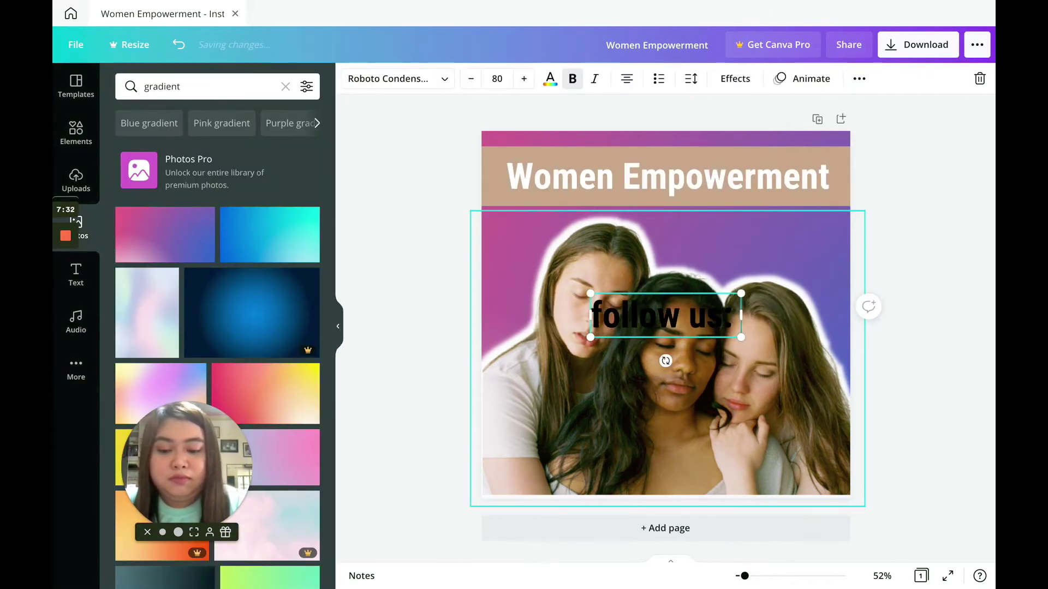
key(BackSpace)
key(BackSpace)
key(BackSpace)
key(BackSpace)
key(BackSpace)
text(@womenempowerment)
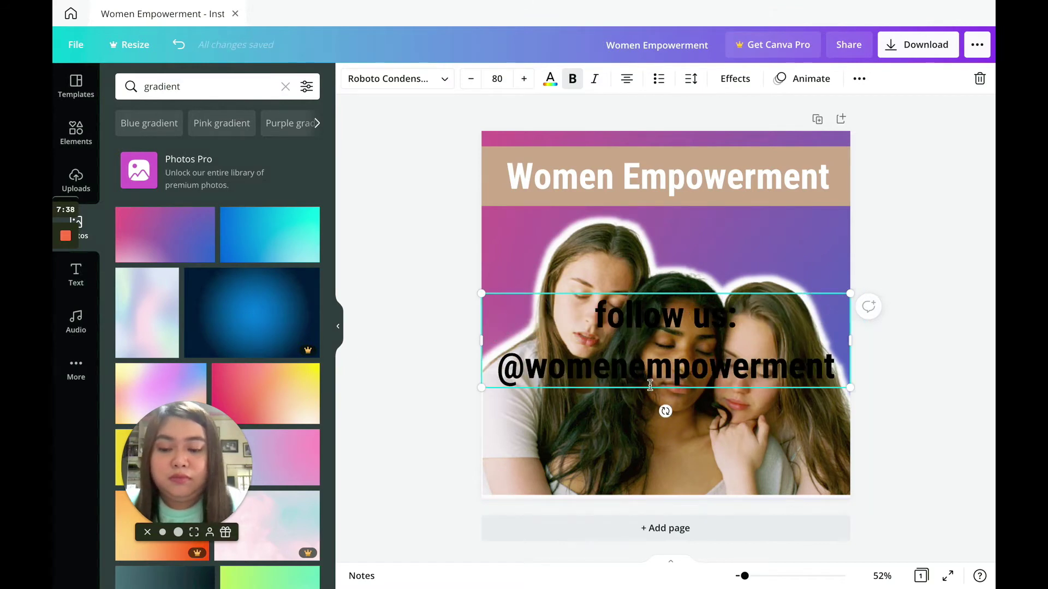
- Make the follow-us text unbold, size 20 and white, placed at the photo's bottom
key(ctrl+a)
click(572, 78)
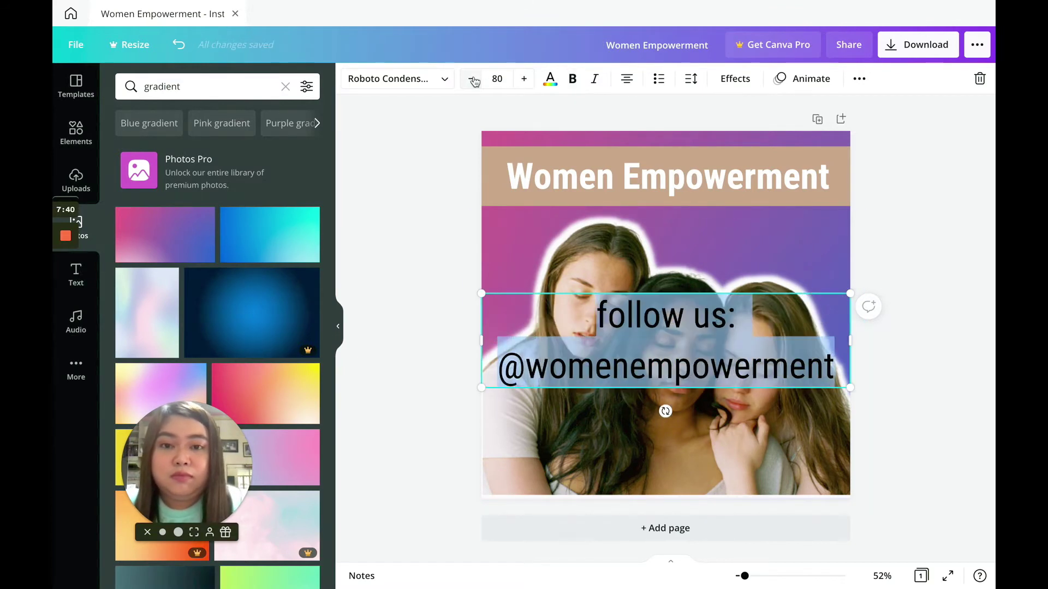
click(497, 78)
text(20)
key(Return)
click(550, 78)
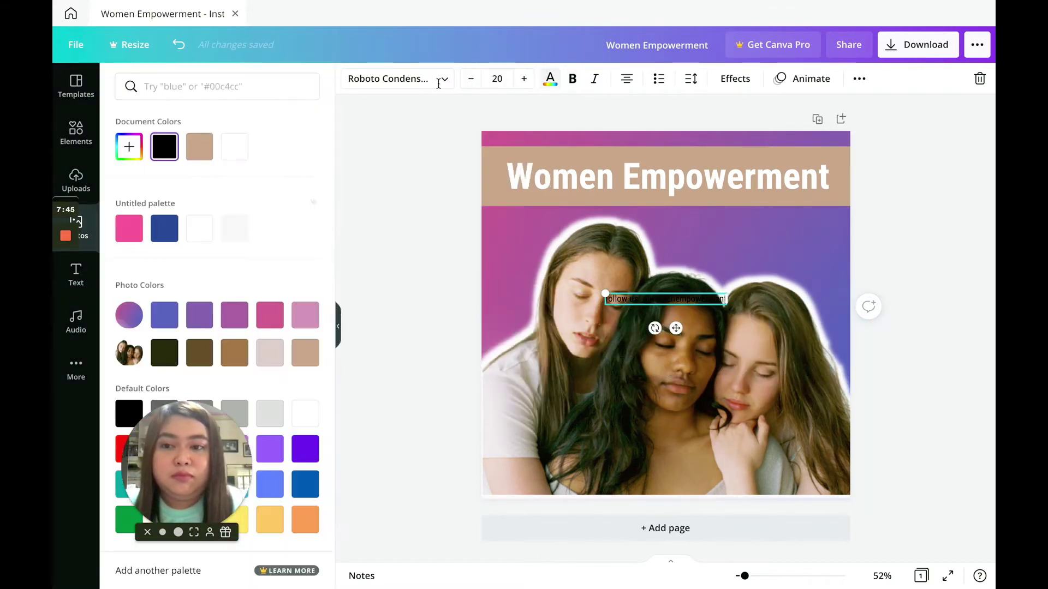
click(235, 146)
drag(676, 326, 679, 505)
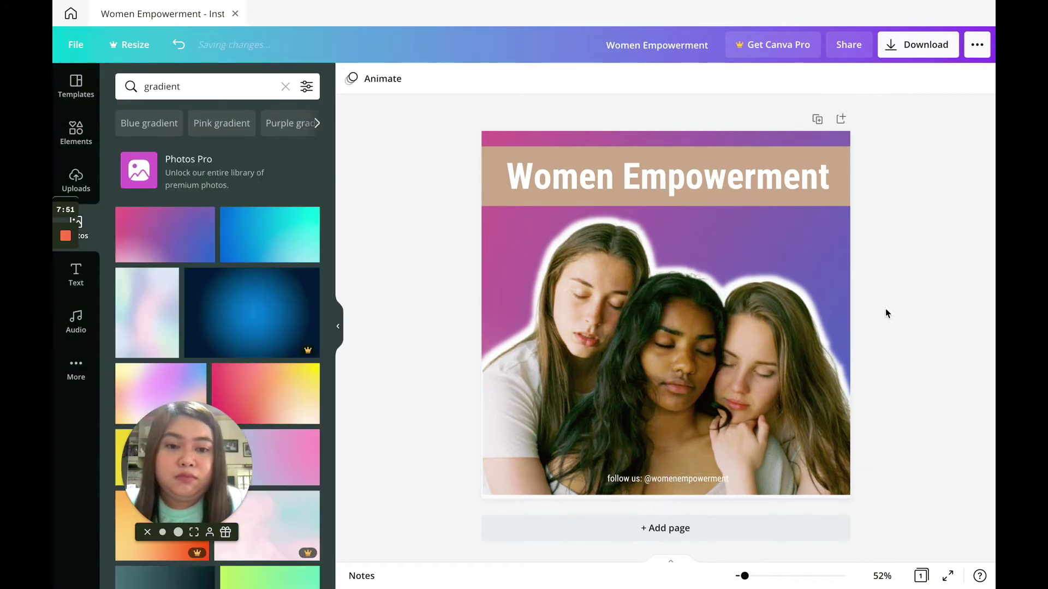
click(666, 365)
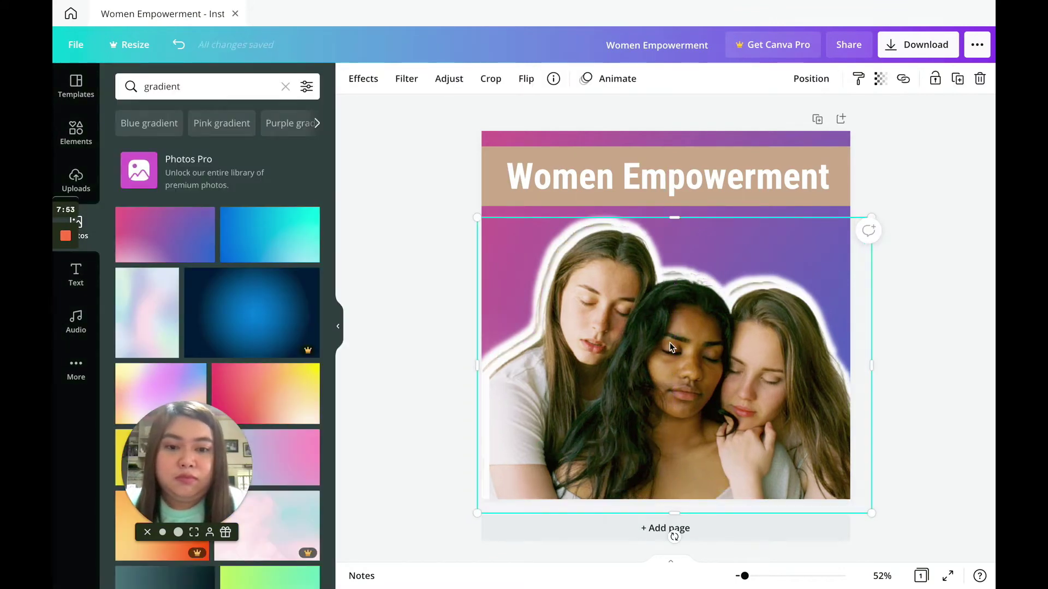
- Shift the backdrop photo up and left and fade it to transparency 28
drag(666, 365, 622, 296)
click(880, 78)
drag(836, 118, 778, 118)
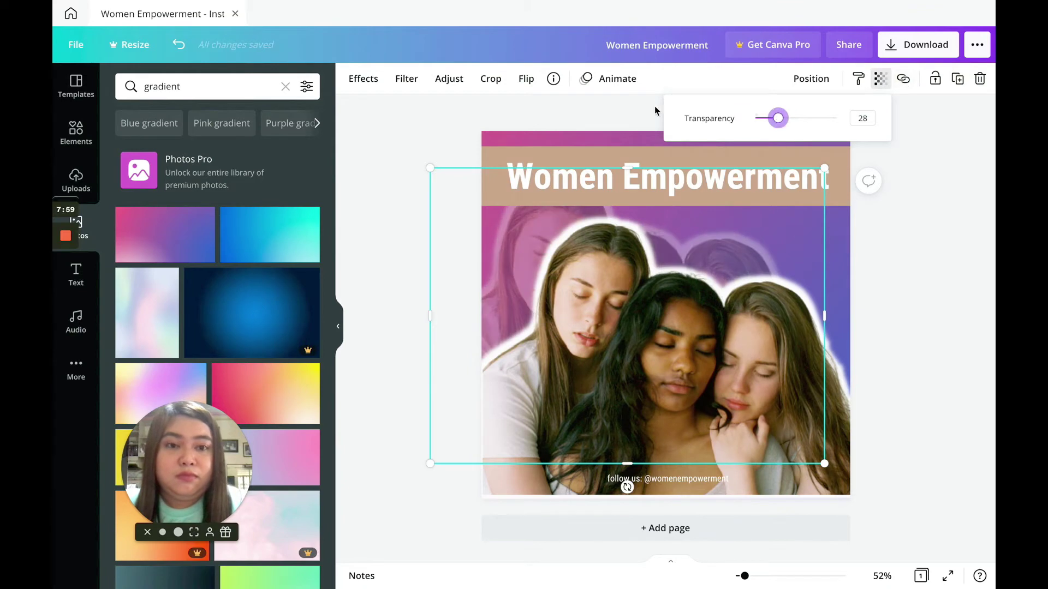
click(587, 104)
- Duplicate the faded photo, delete the extra copy, and reselect the main cut-out
click(957, 78)
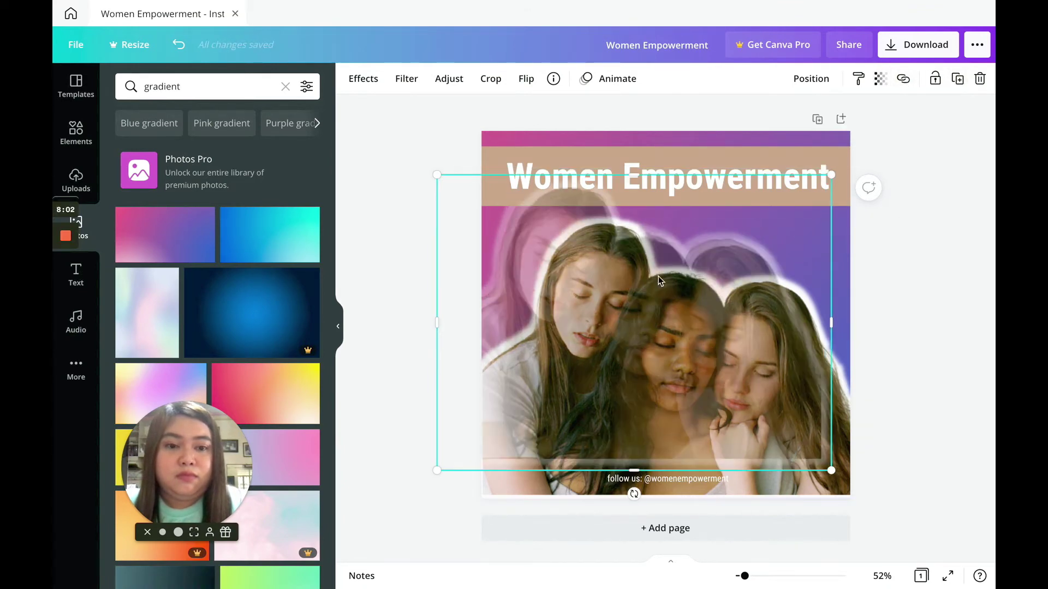
drag(658, 276, 770, 232)
key(Delete)
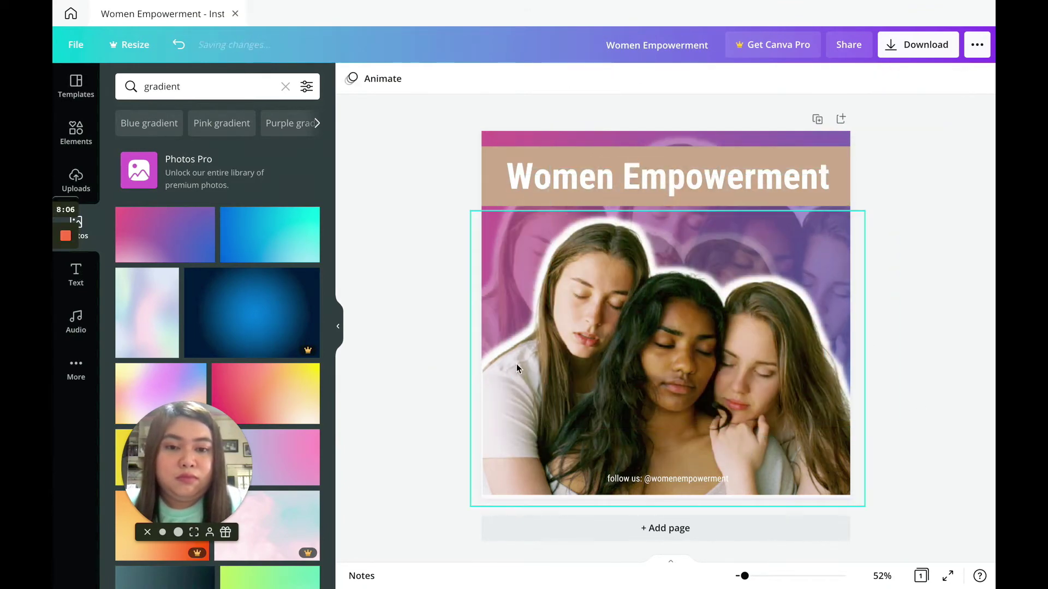
click(547, 358)
click(424, 280)
click(593, 322)
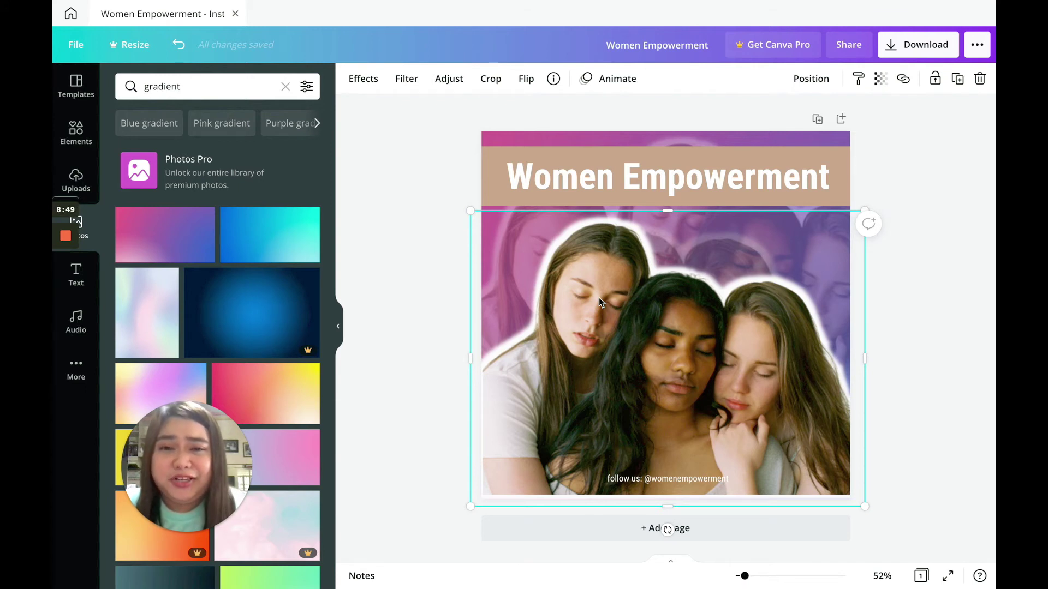
- Try a Glow shadow with transparency 100 on the main cut-out, then cancel it
click(373, 82)
scroll(215, 262, down, 4)
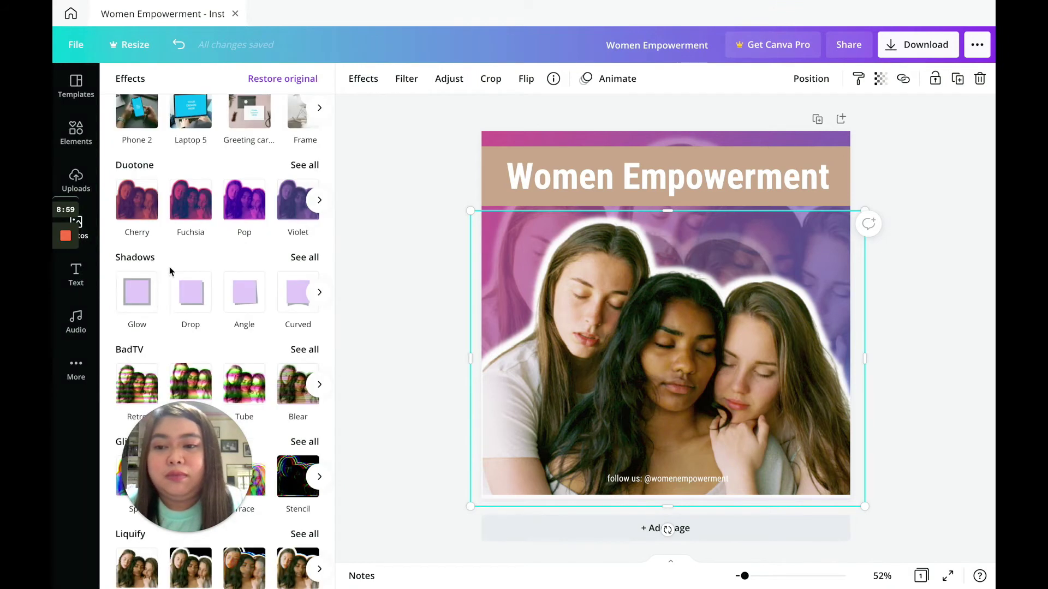
click(141, 296)
click(141, 297)
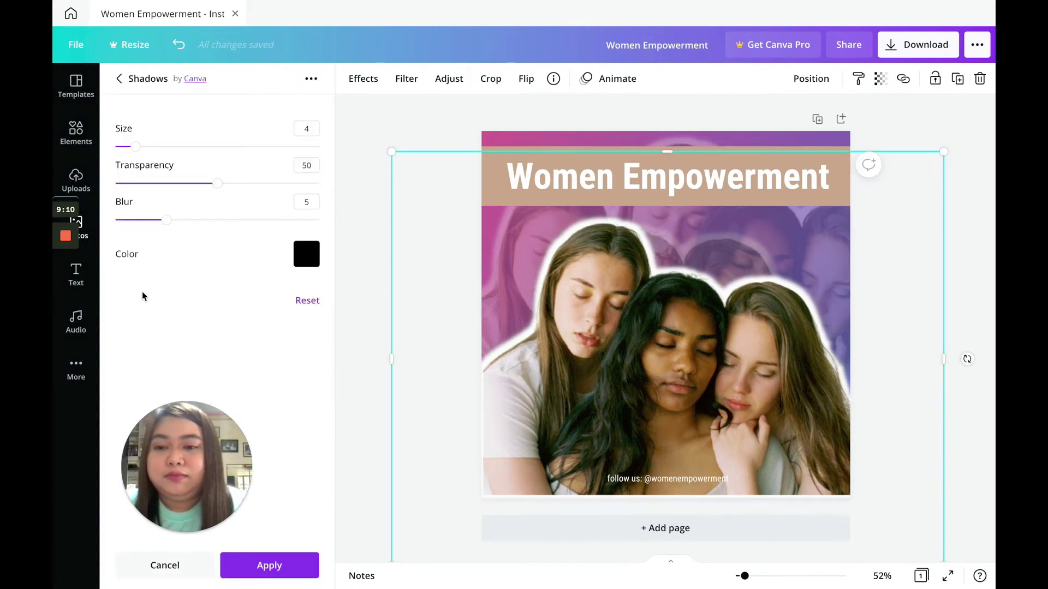
drag(218, 185, 326, 184)
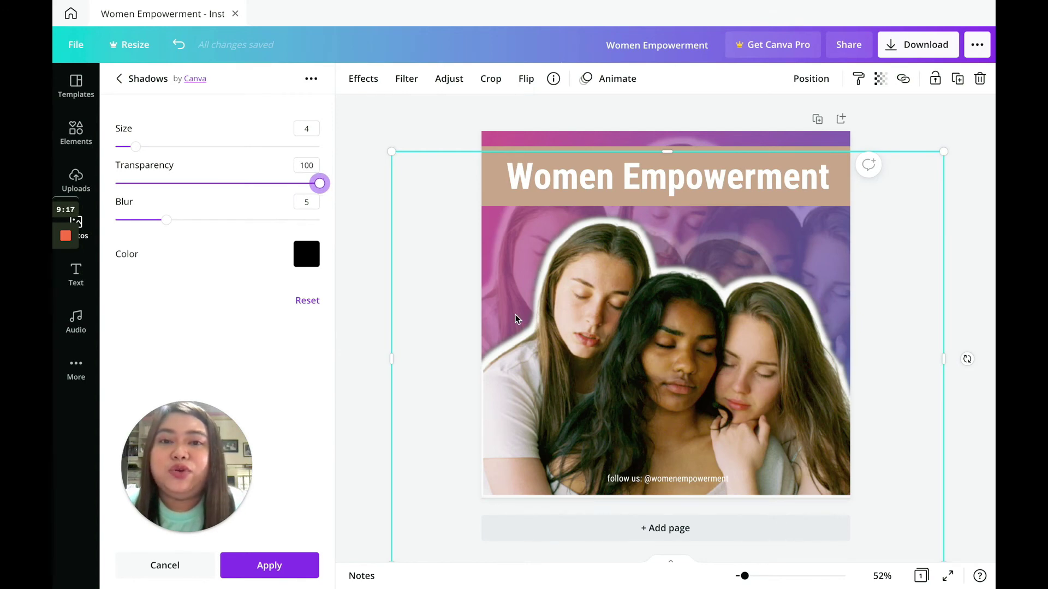
click(159, 565)
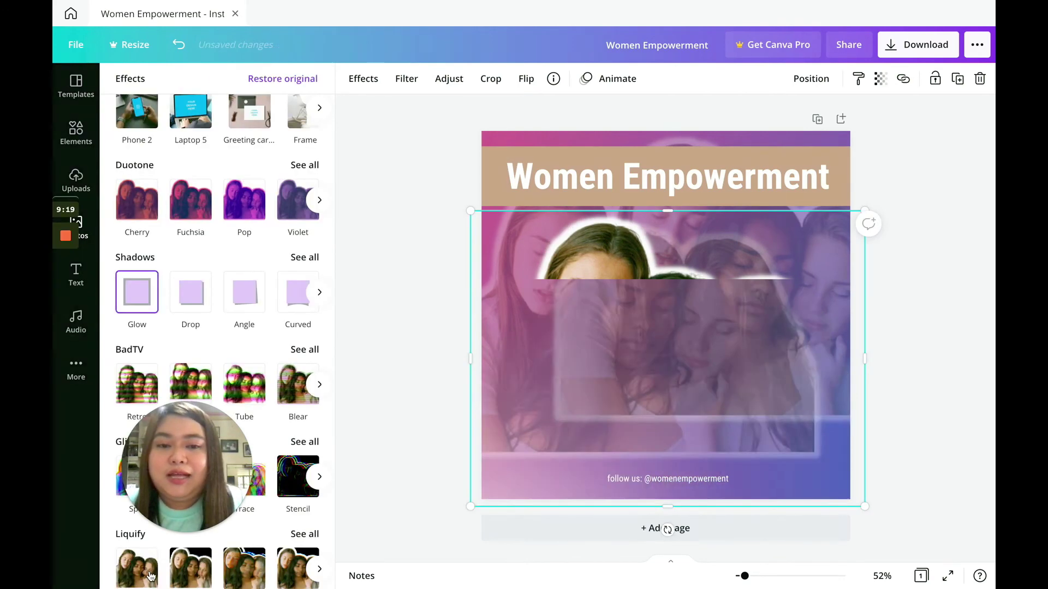